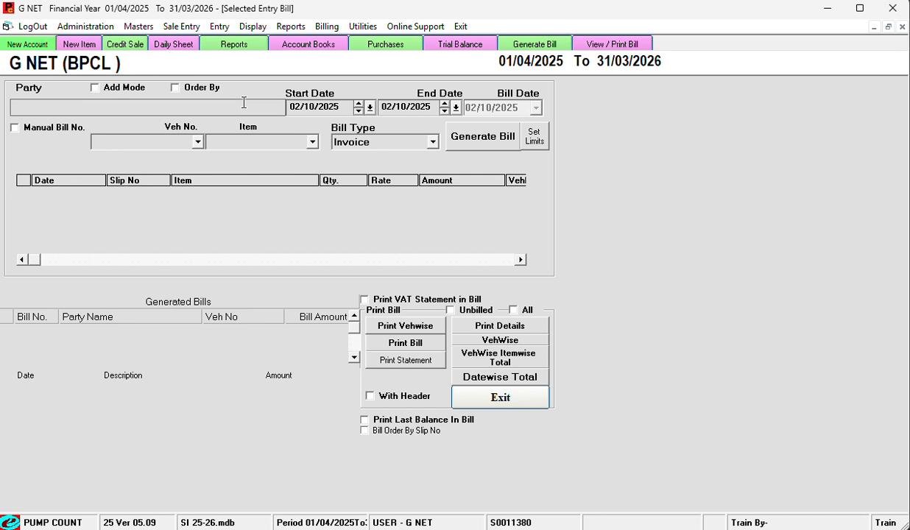
- Open the party-wise unbilled slip report as a preview without printing it, enlarge the preview to read it, and close it
click(249, 46)
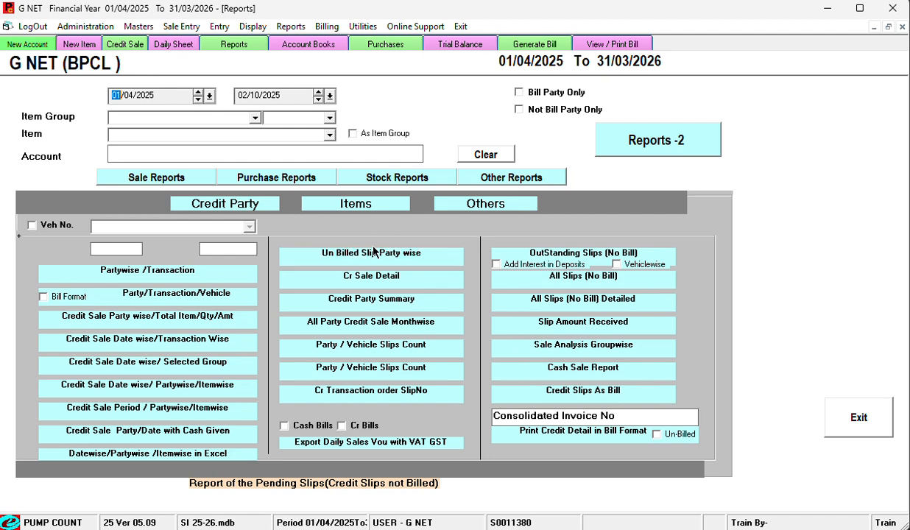
click(348, 251)
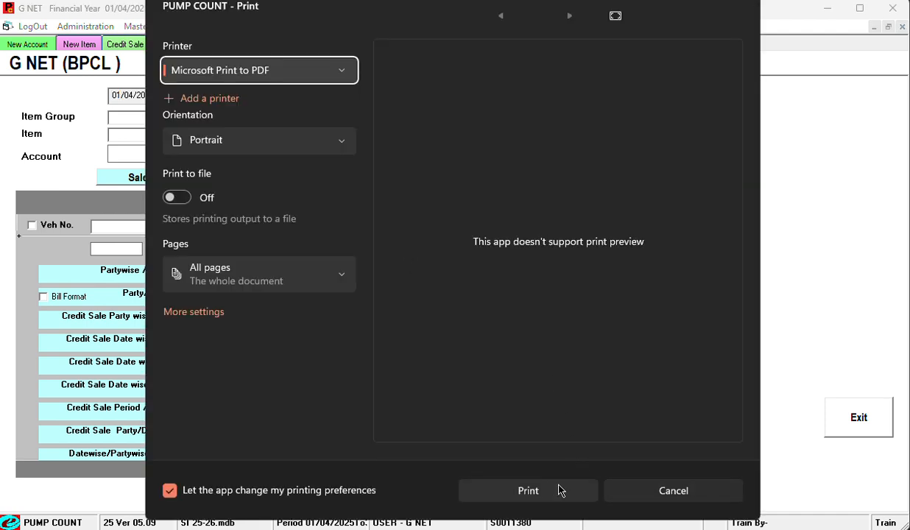
click(654, 492)
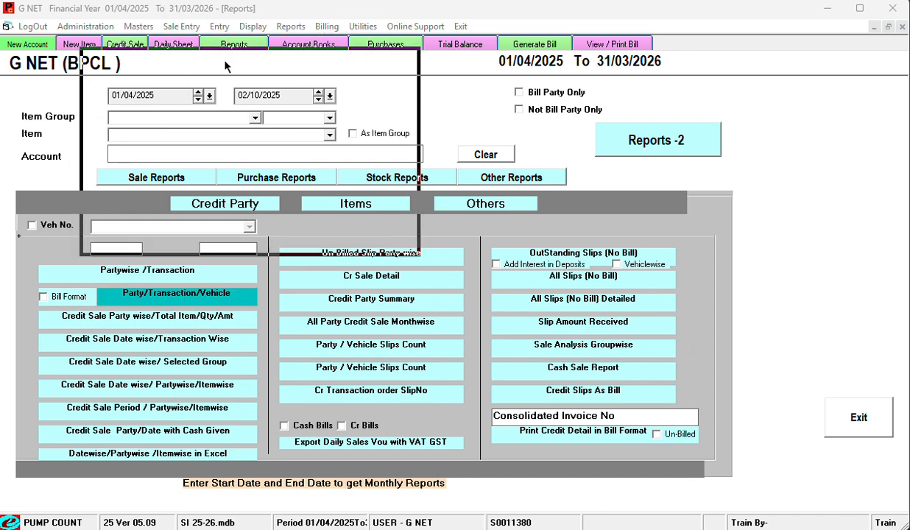
mouse_move(414, 111)
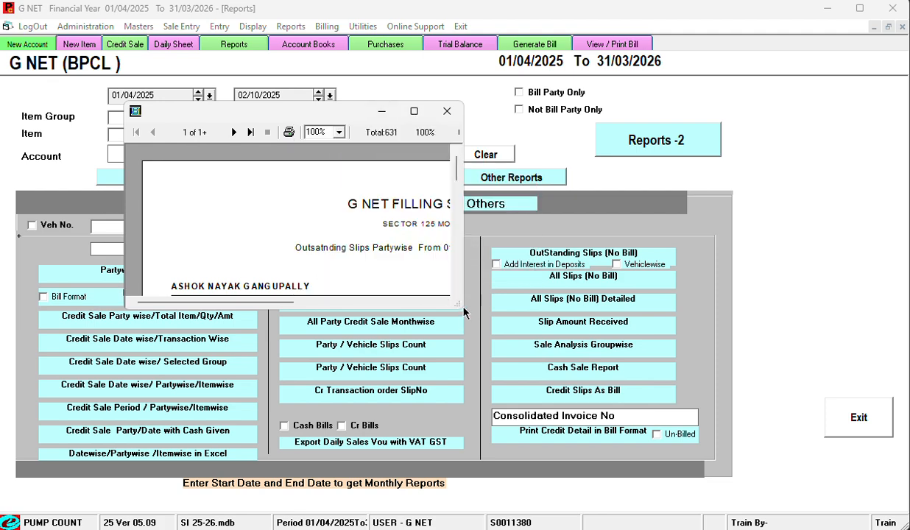
drag(454, 302, 769, 457)
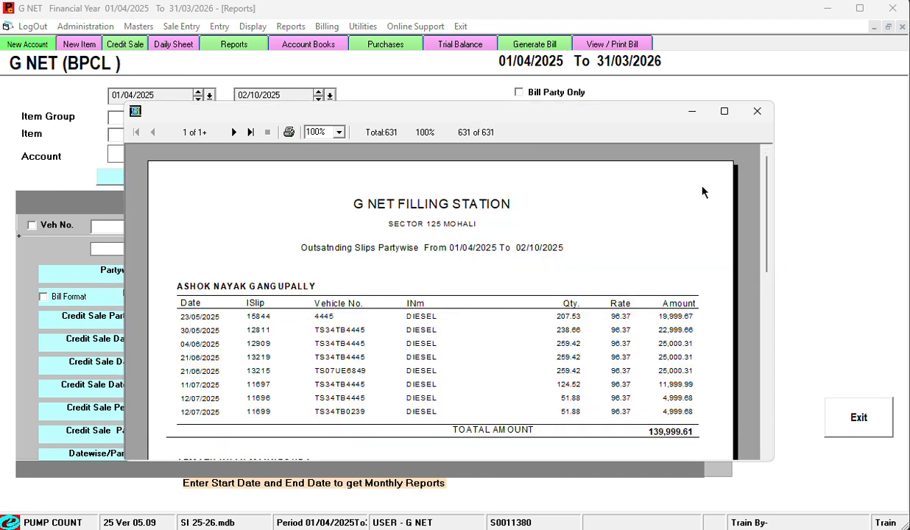
drag(763, 195, 751, 163)
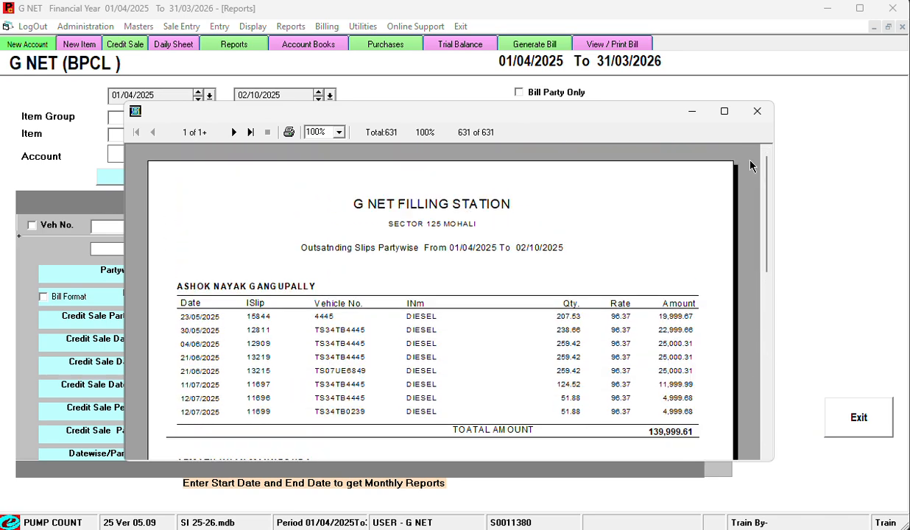
click(756, 111)
- Return to the bill generation form, choose the party, set the start date to 01/04/2025, and load the party's slips
click(538, 45)
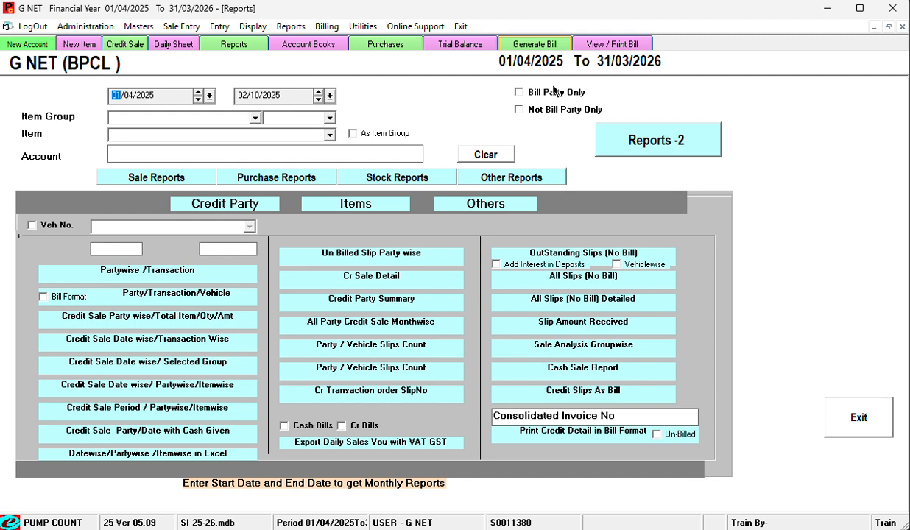
click(854, 416)
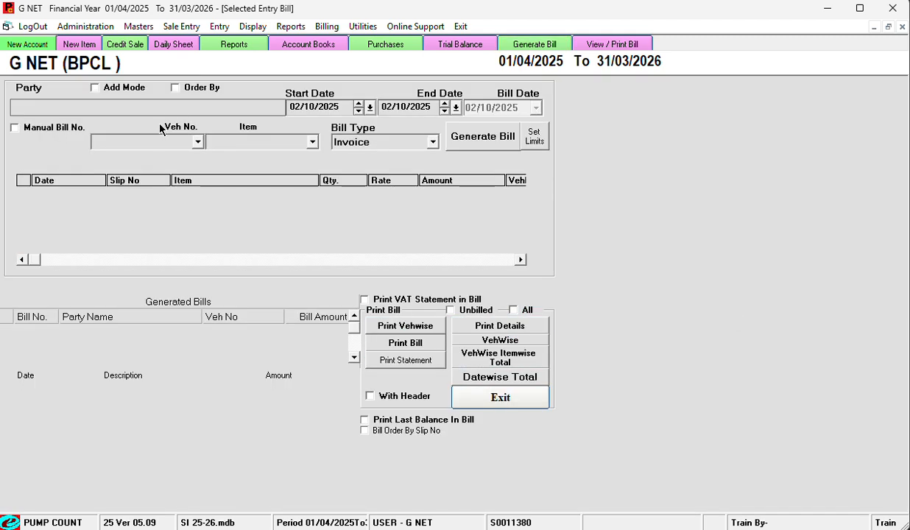
click(142, 105)
text(ash)
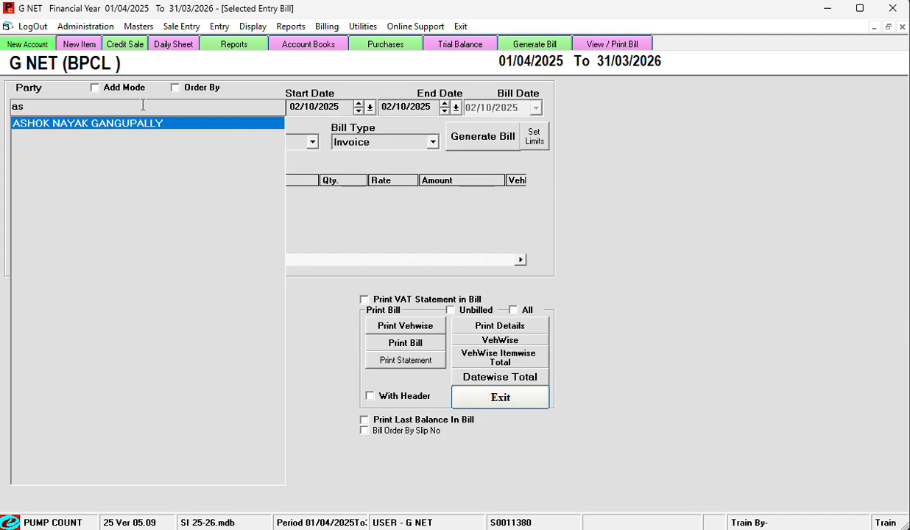
key(Return)
text(0104)
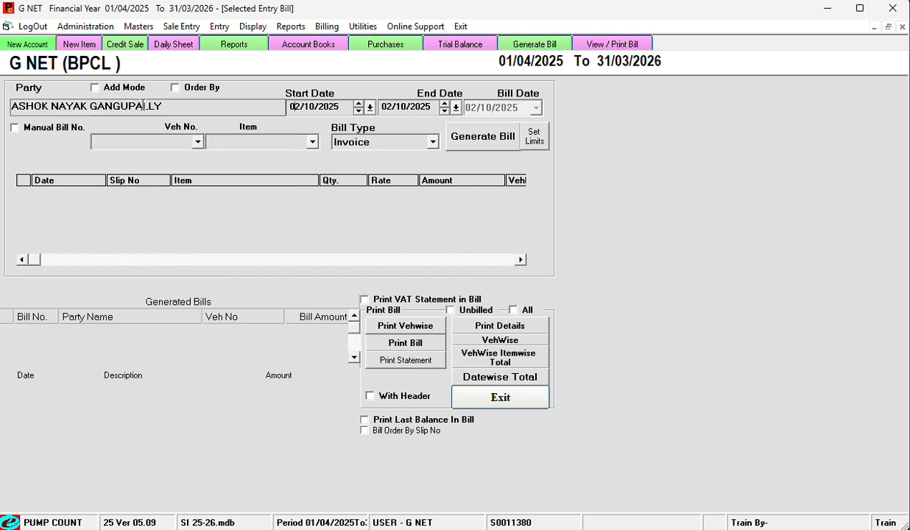
key(Return)
key(Return)
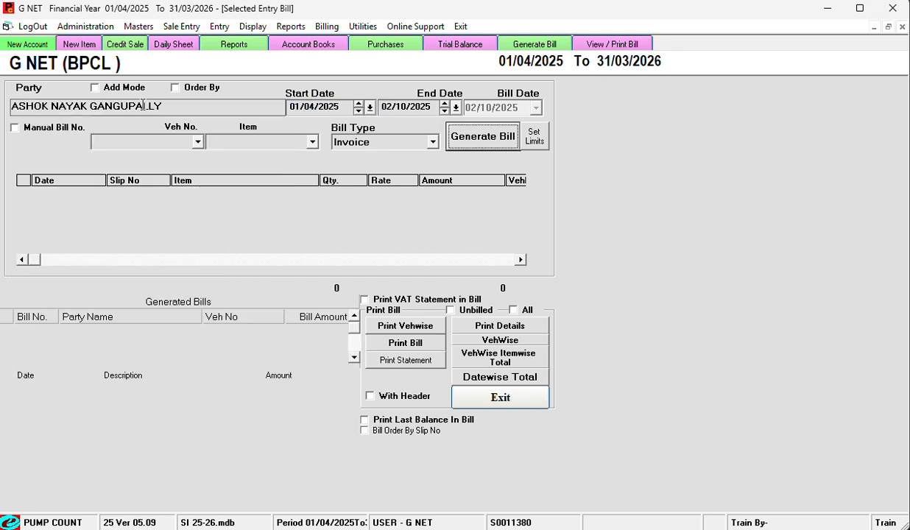
key(Return)
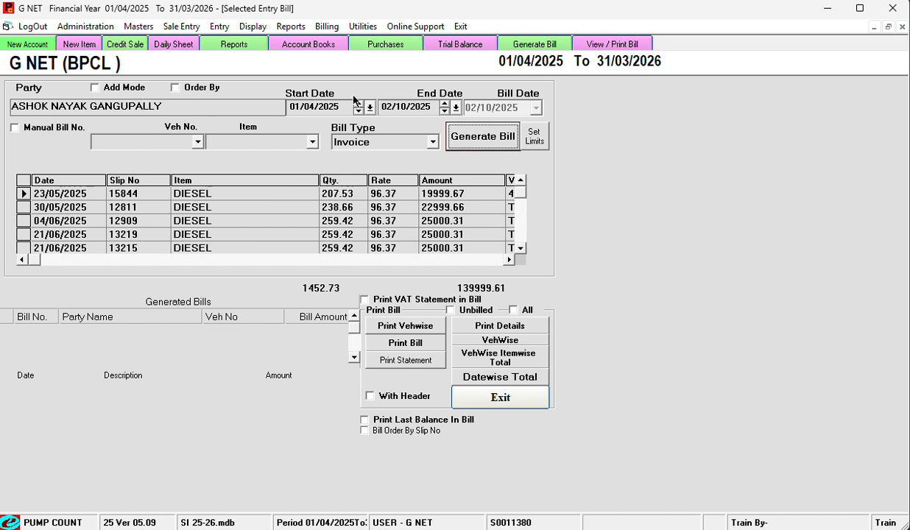
- Reload the slips for the same period and examine the whole list of the party's entries
click(319, 107)
key(Return)
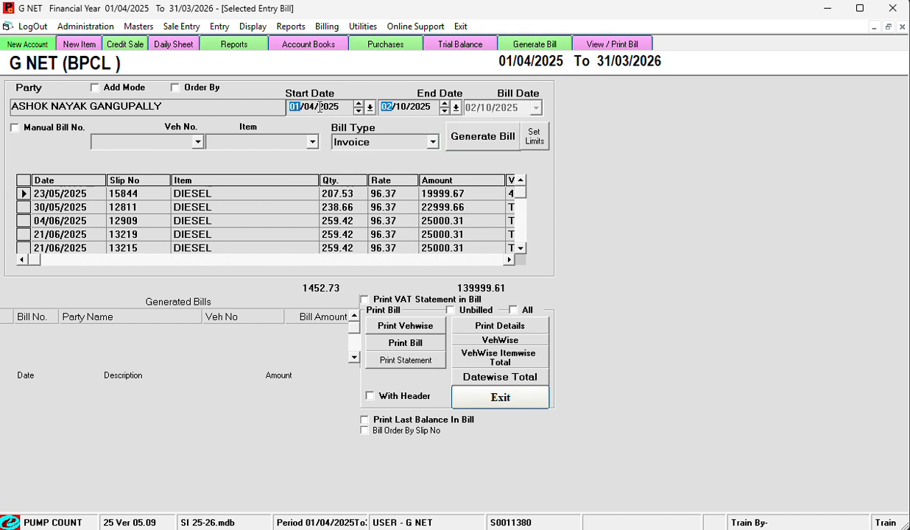
key(Return)
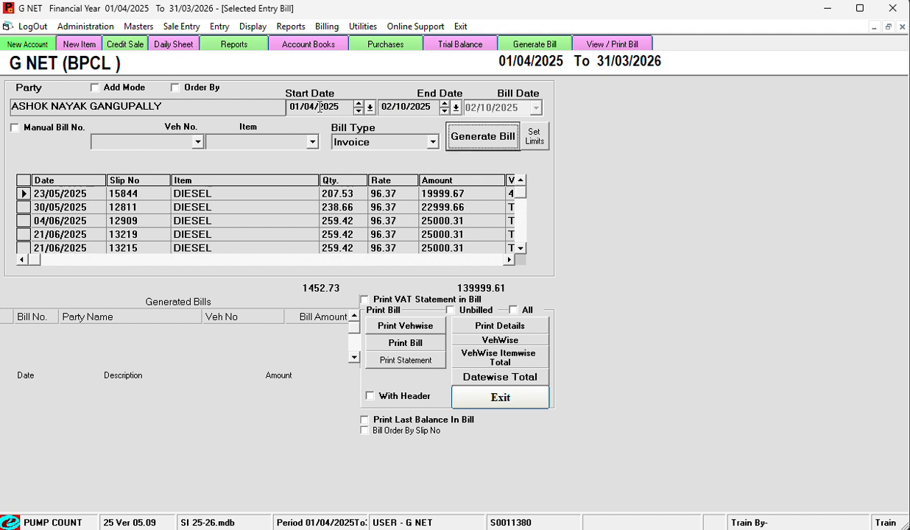
click(522, 238)
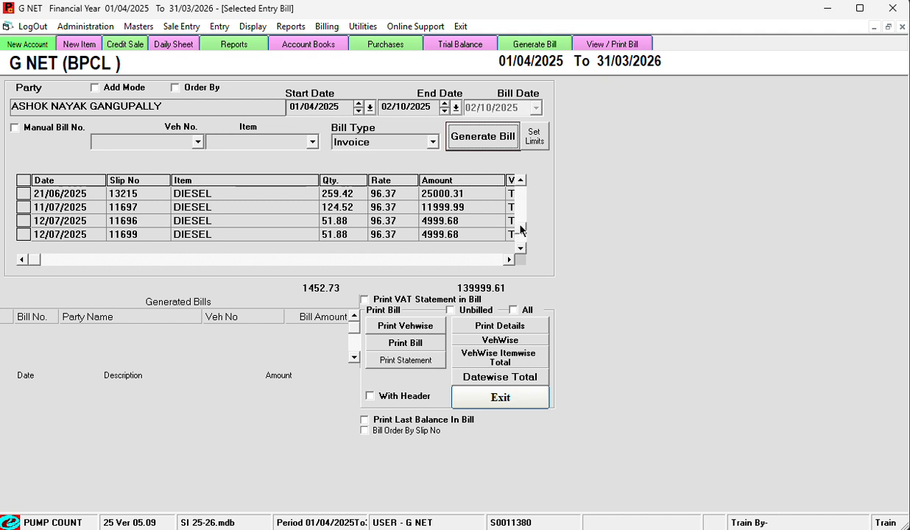
drag(518, 228, 524, 174)
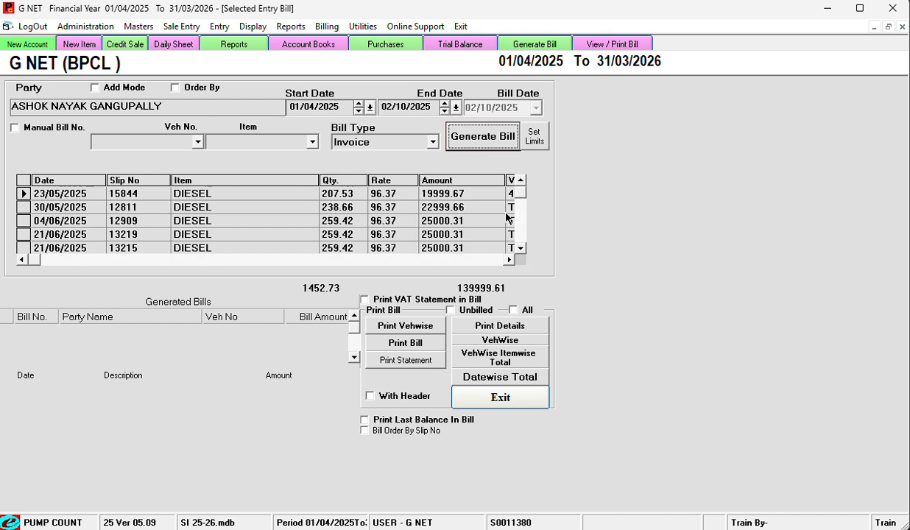
click(475, 141)
click(520, 249)
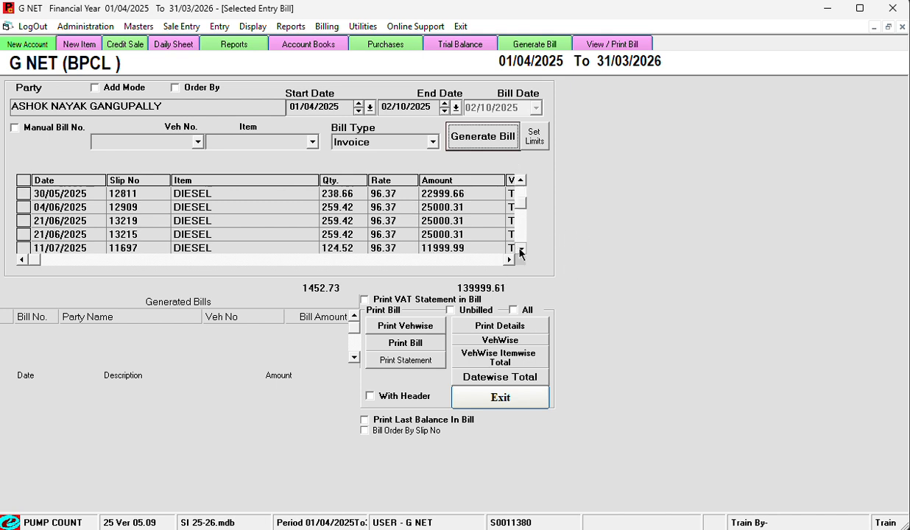
click(520, 251)
click(520, 247)
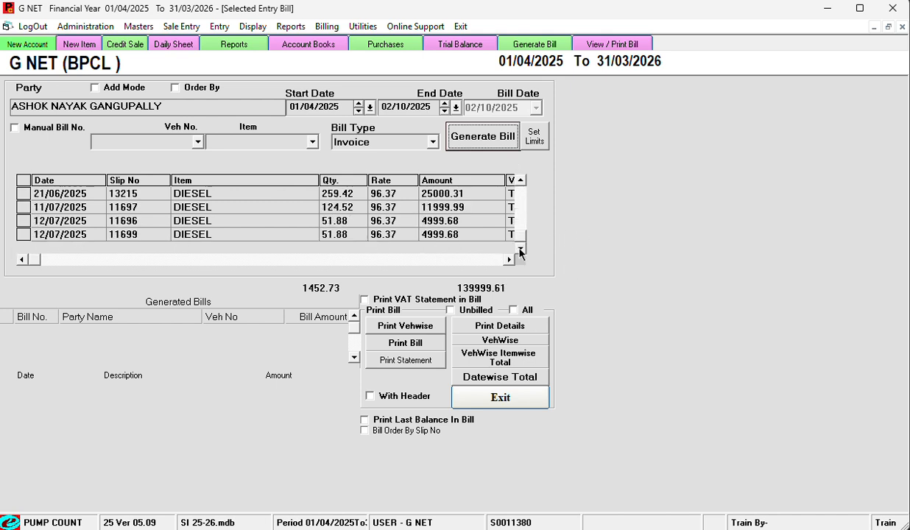
click(522, 194)
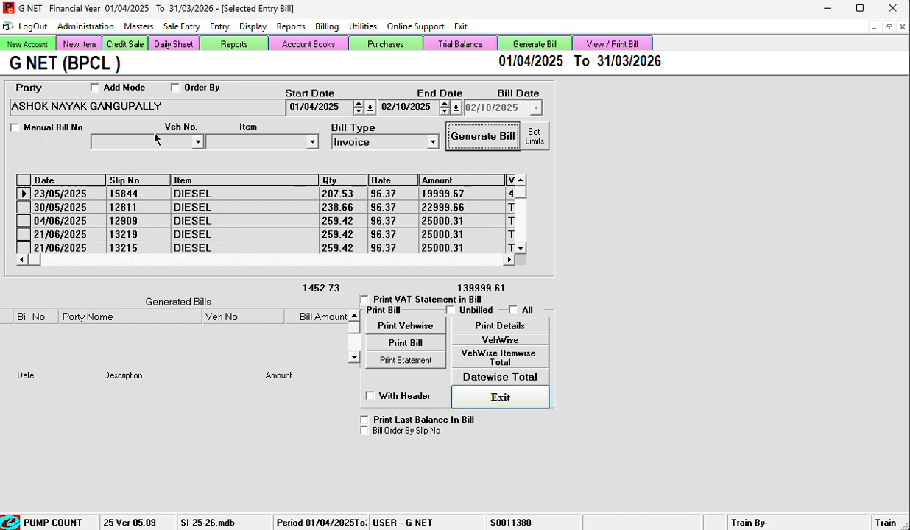
- Enable manual bill numbering and enter 151 as the bill number
click(67, 129)
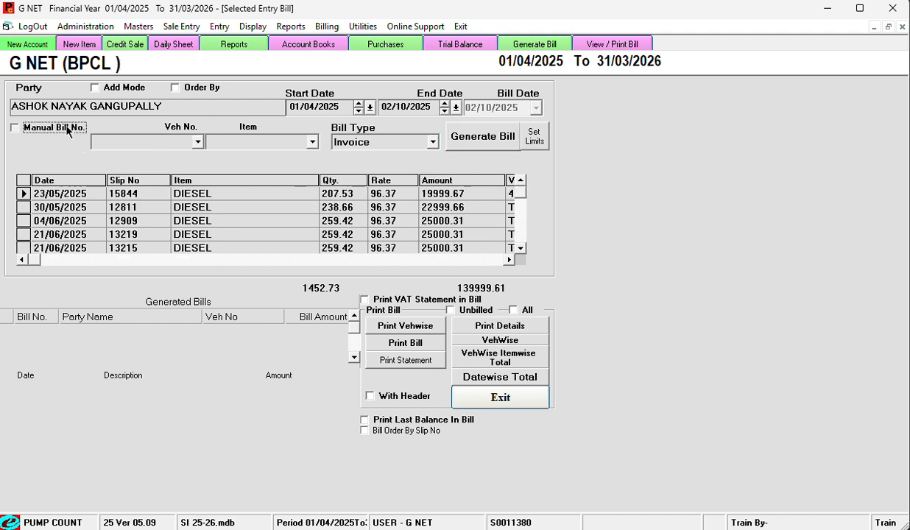
click(69, 145)
text(151)
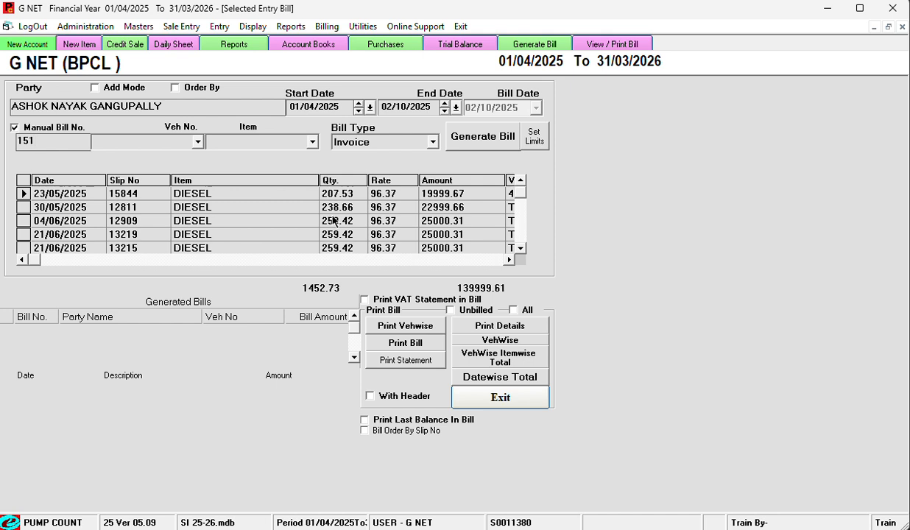
click(33, 129)
click(34, 131)
click(55, 141)
text(151)
- Change the manual bill number to 140
click(190, 198)
key(BackSpace)
key(BackSpace)
key(BackSpace)
text(140)
- Step through the first slip entries row by row and return to the one dated 23/05/2025
click(82, 195)
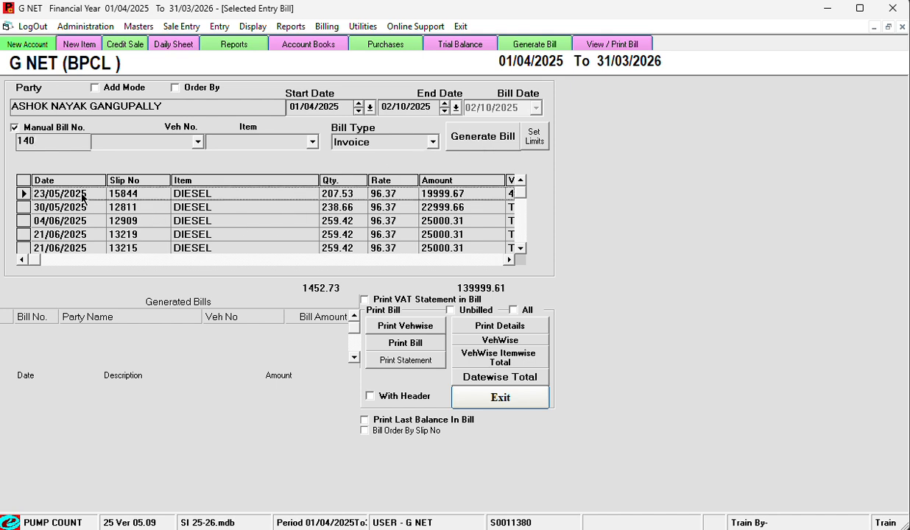
key(Down)
key(Down)
key(Down)
key(Down)
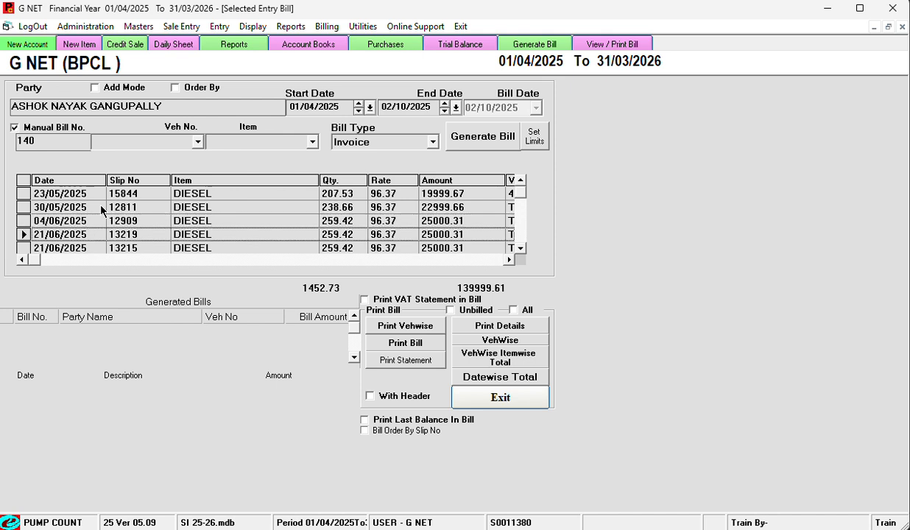
key(Up)
key(Up)
key(Up)
key(Up)
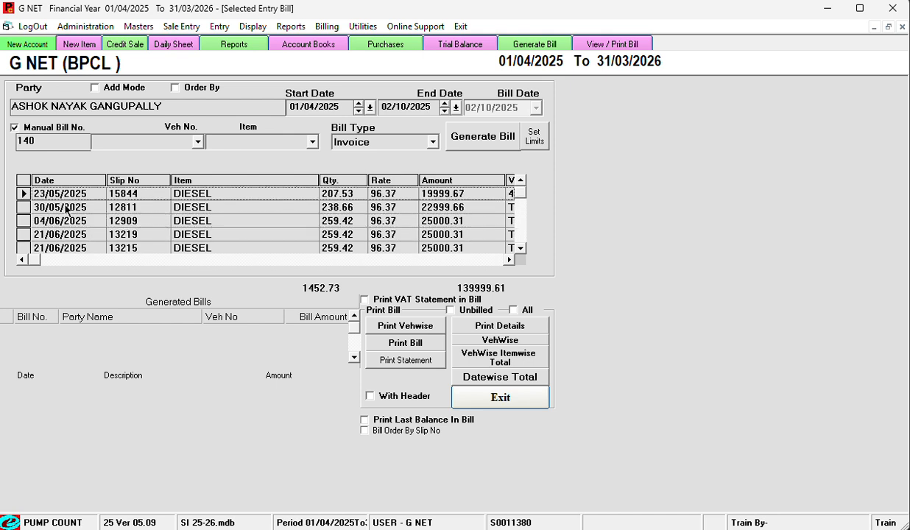
- Delete the 30/05/2025 entry with slip number 12811 from the slip list
click(25, 207)
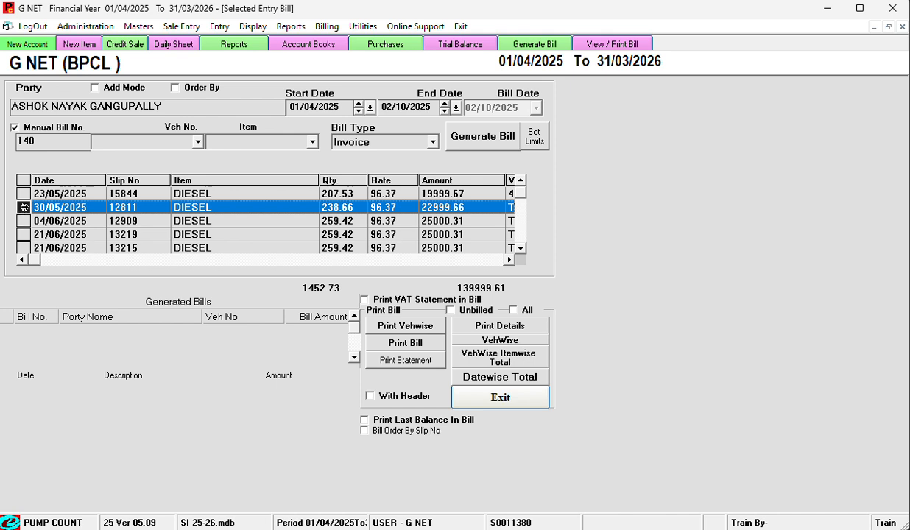
key(Delete)
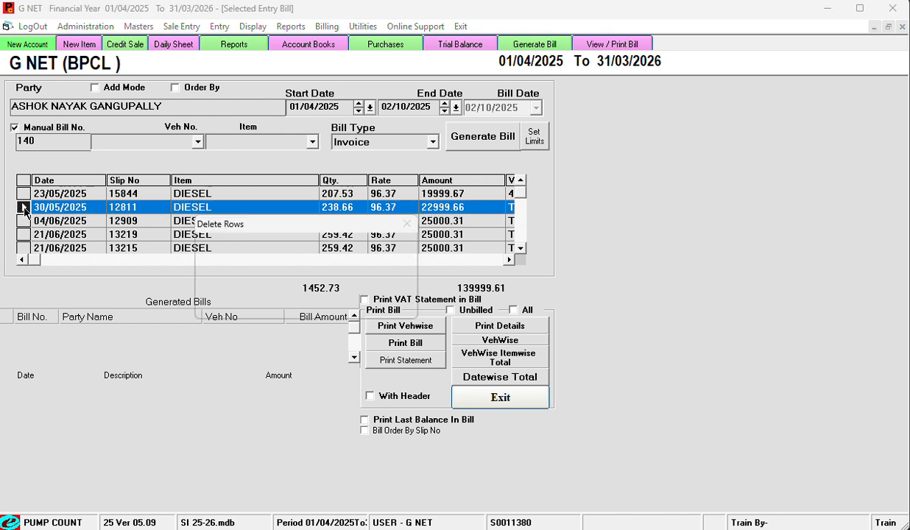
key(space)
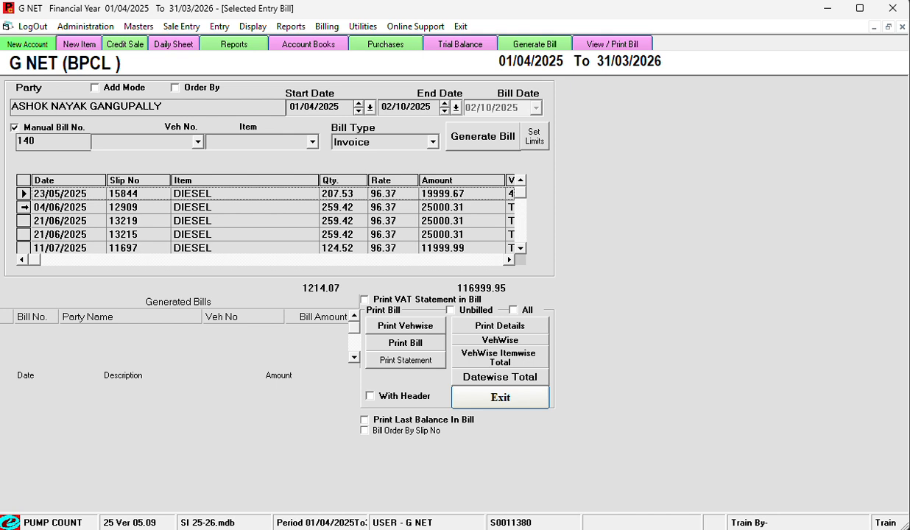
click(197, 141)
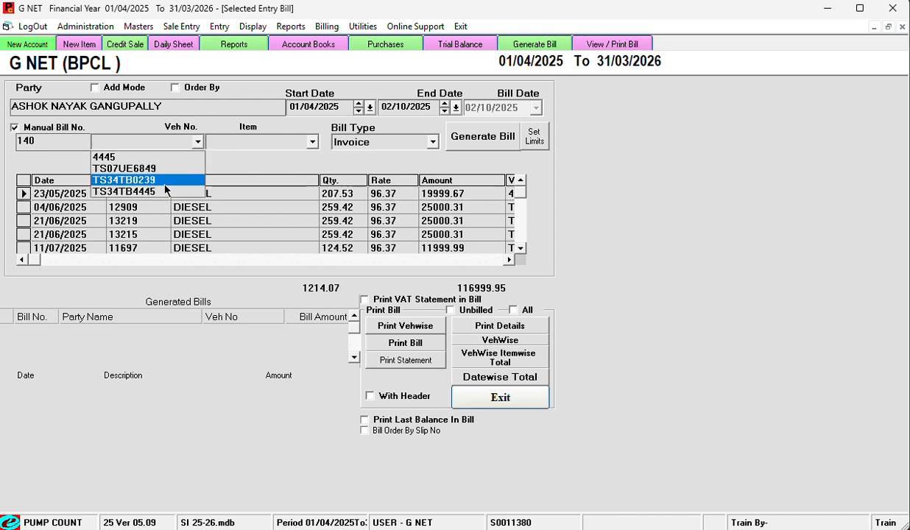
click(174, 168)
click(197, 139)
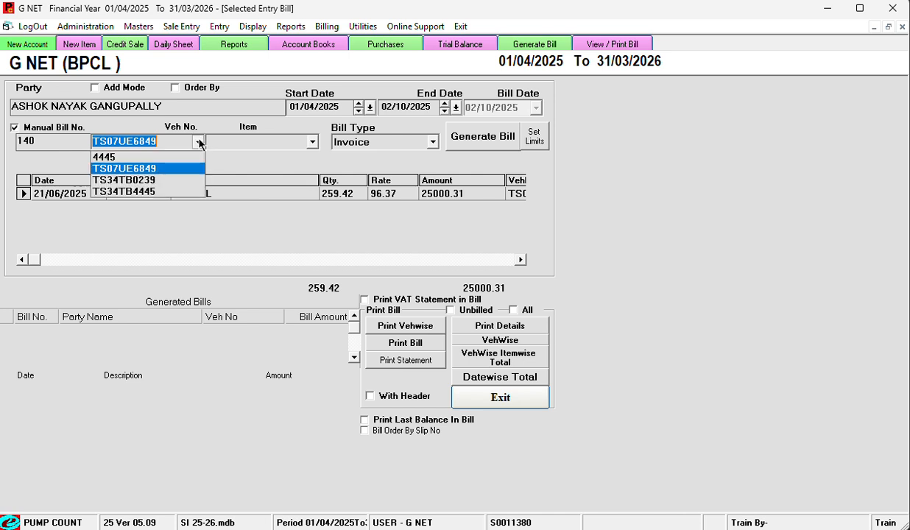
click(169, 179)
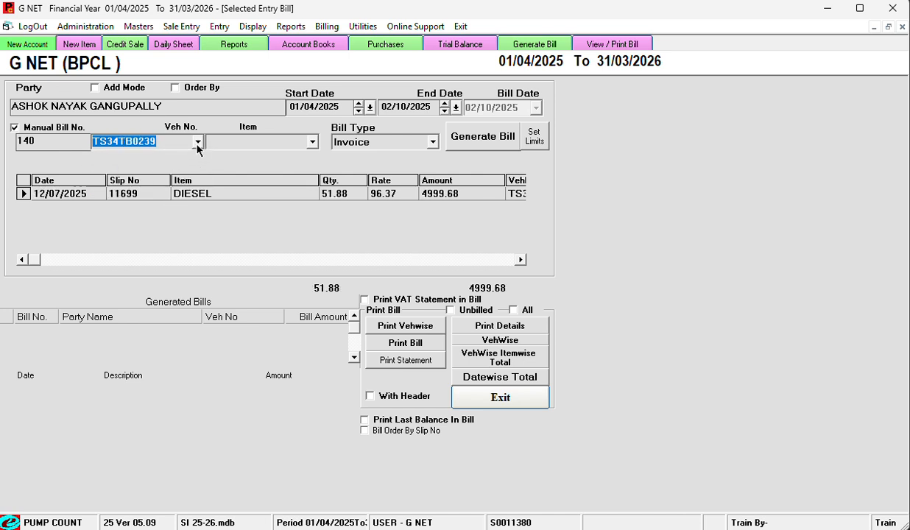
click(198, 145)
click(177, 192)
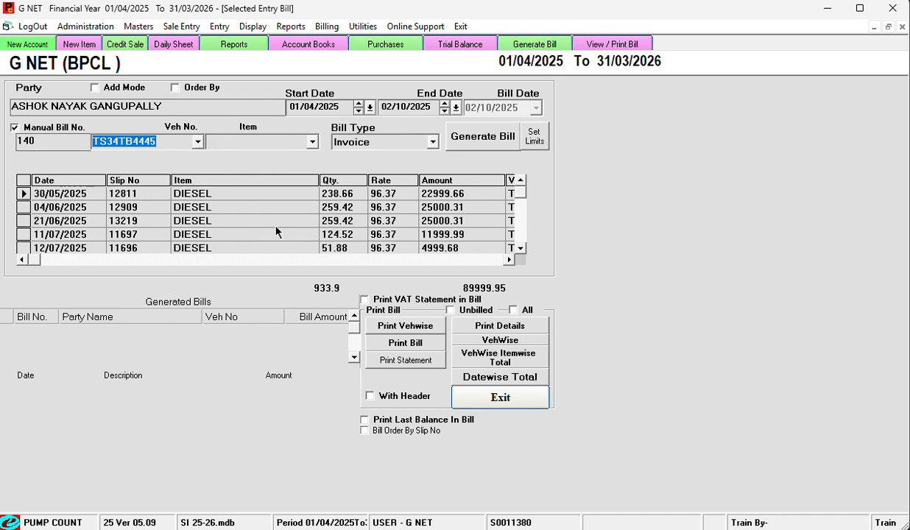
click(471, 139)
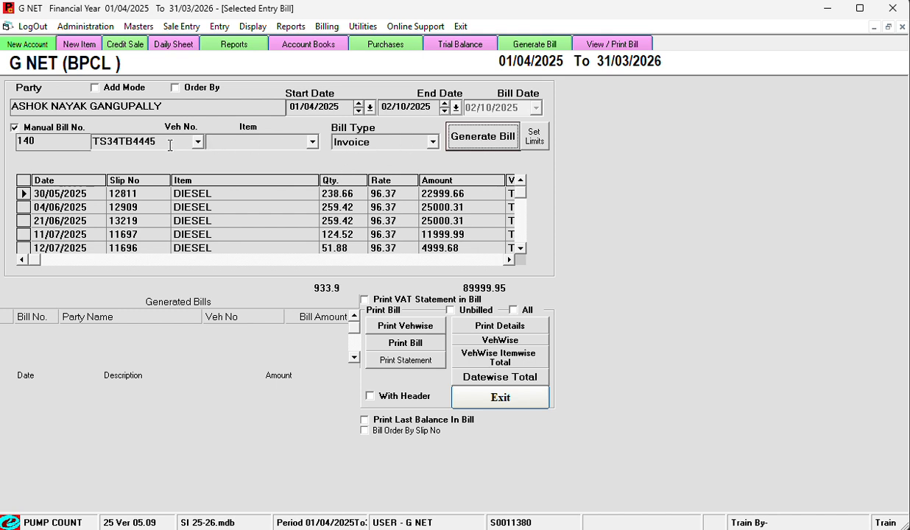
click(197, 141)
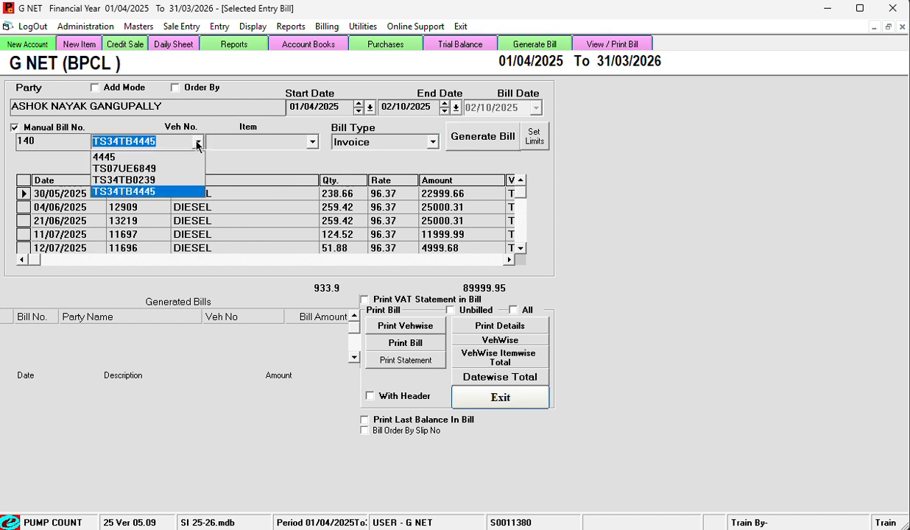
click(173, 174)
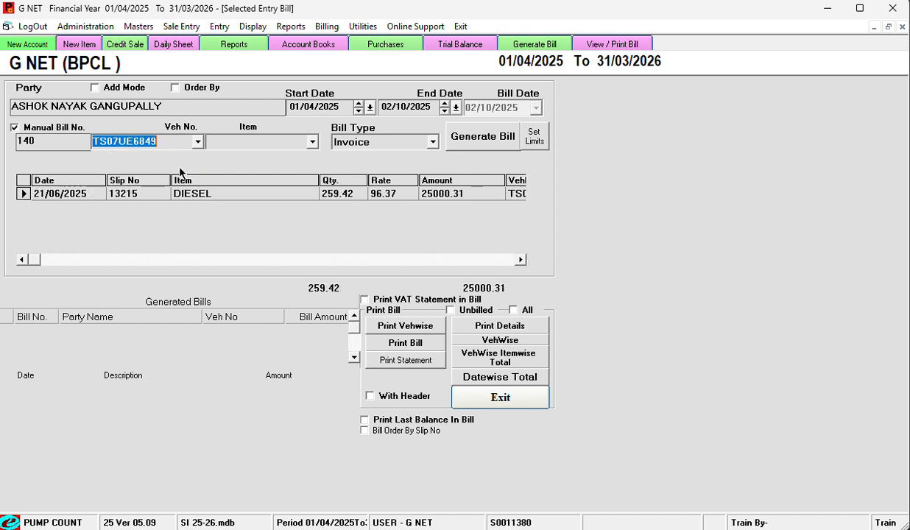
click(114, 92)
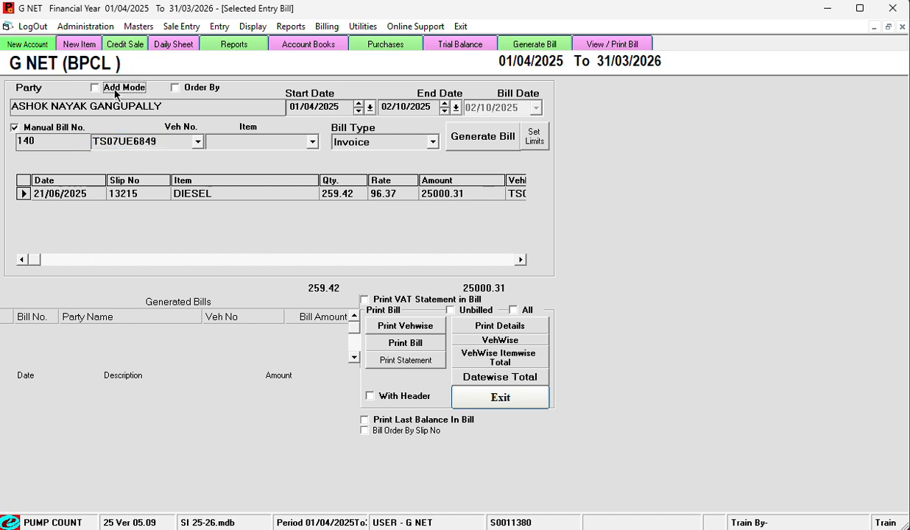
click(197, 141)
click(147, 180)
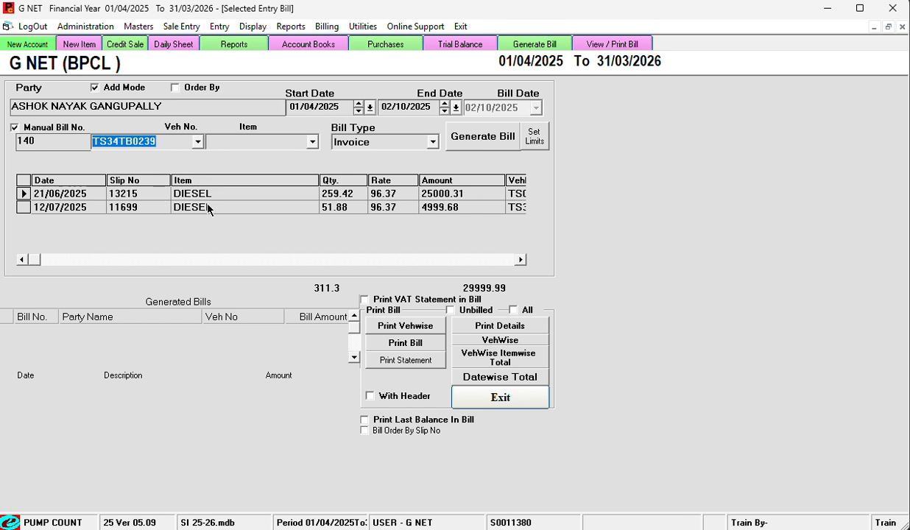
click(197, 141)
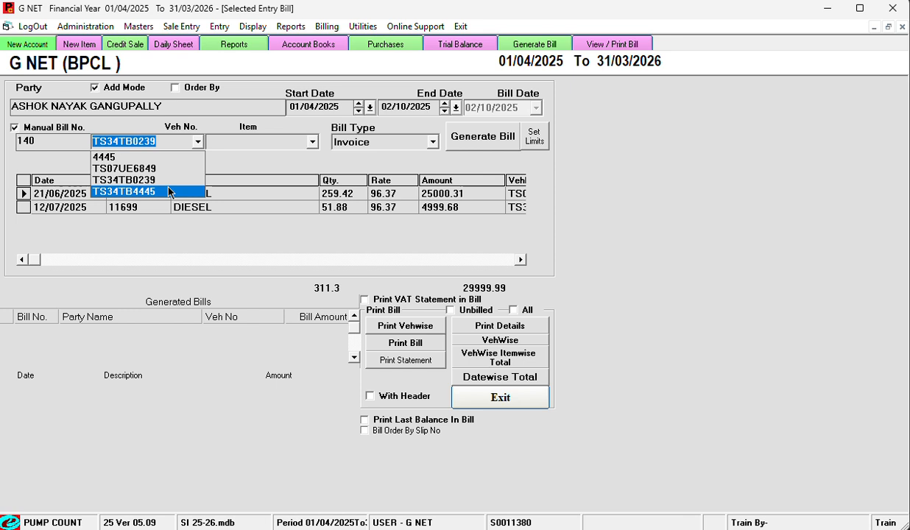
click(229, 157)
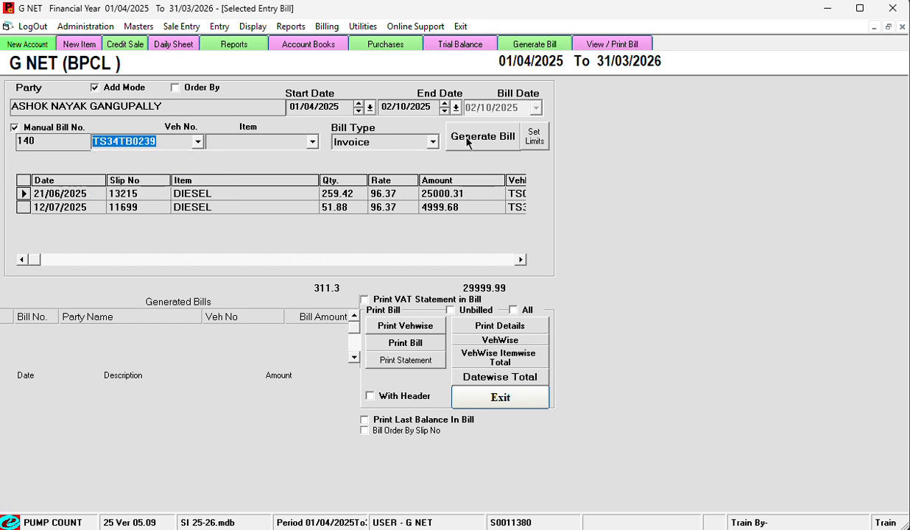
- Generate the bill from the listed slips of both vehicles and select bill 140 among the generated bills
click(452, 136)
click(327, 300)
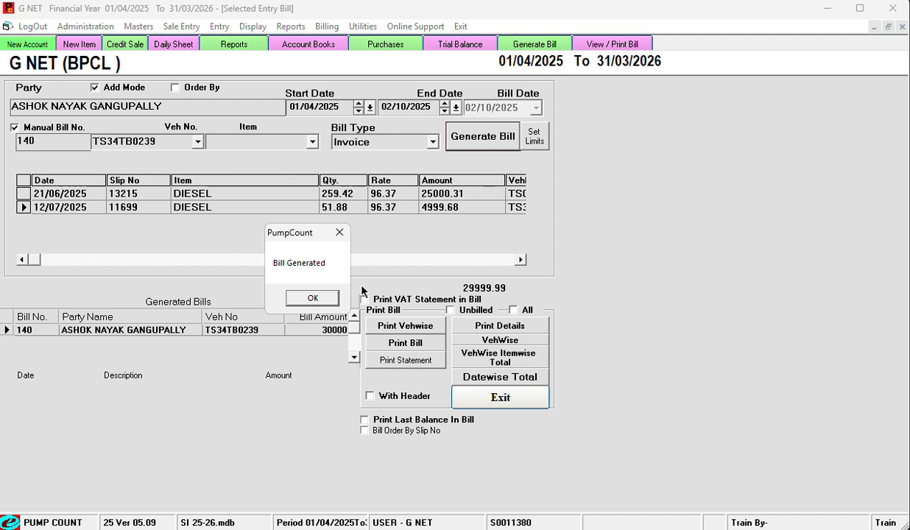
click(318, 293)
click(27, 331)
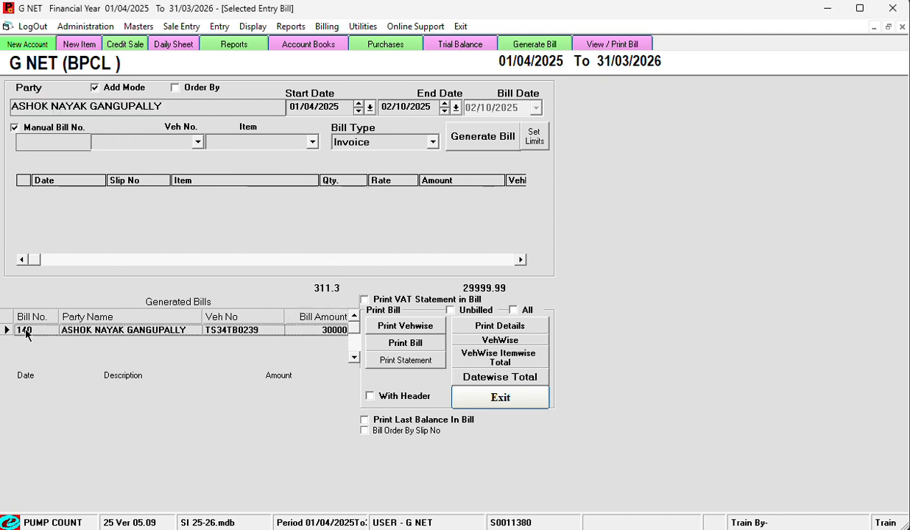
click(9, 331)
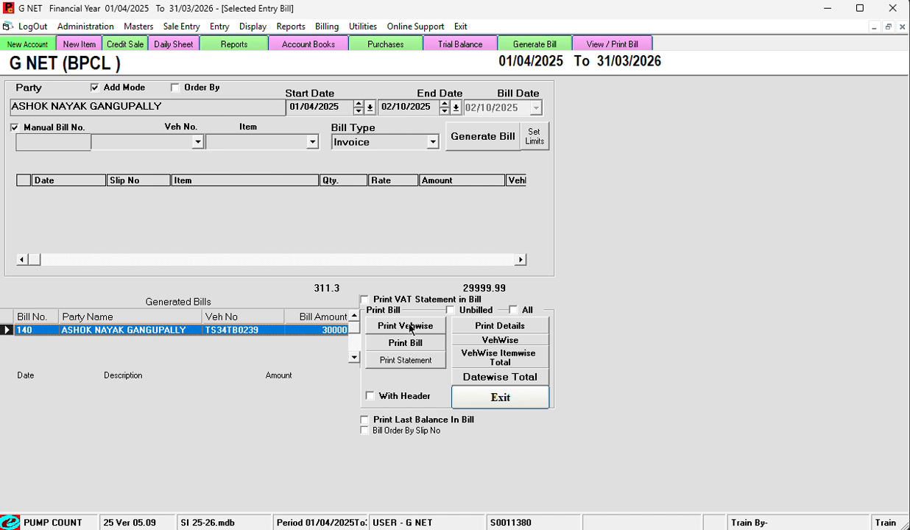
- Examine the bill limit settings for maximum amount, entries and quantity, duplicate slip checking and lube slip merging, and close them unchanged
click(535, 138)
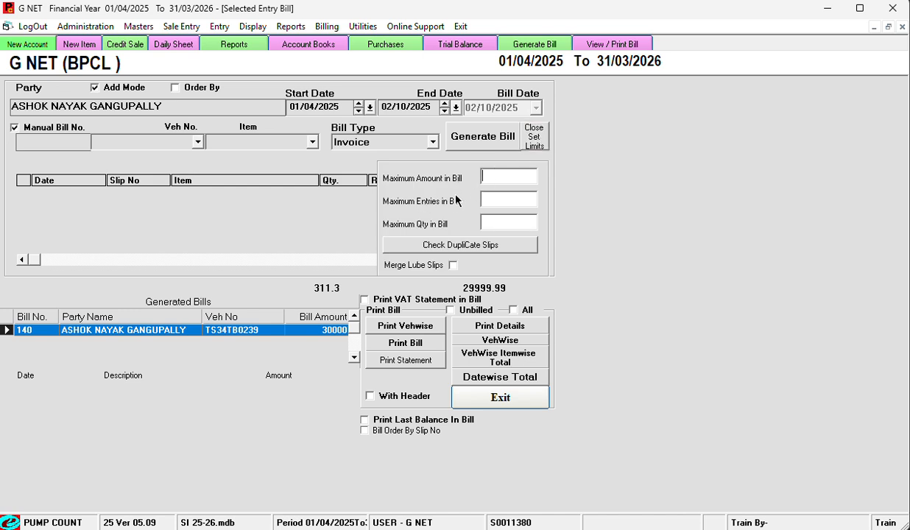
click(492, 224)
click(536, 138)
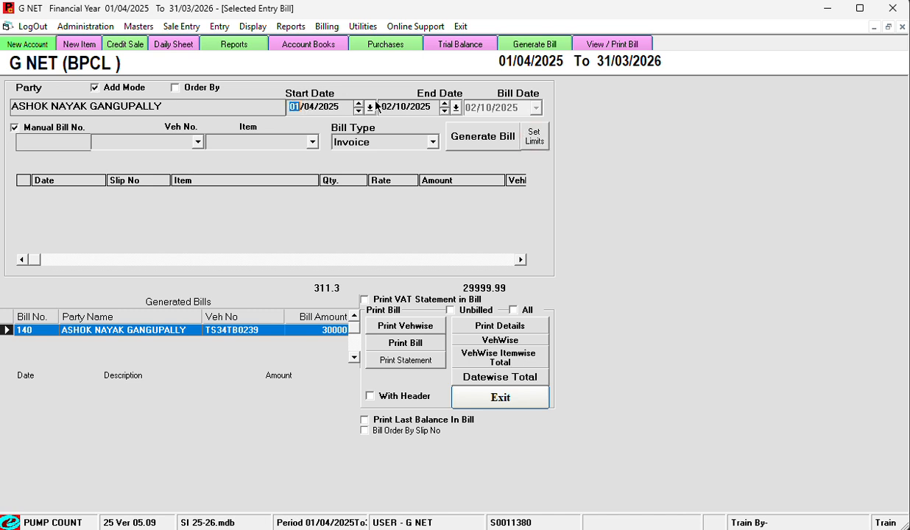
click(524, 137)
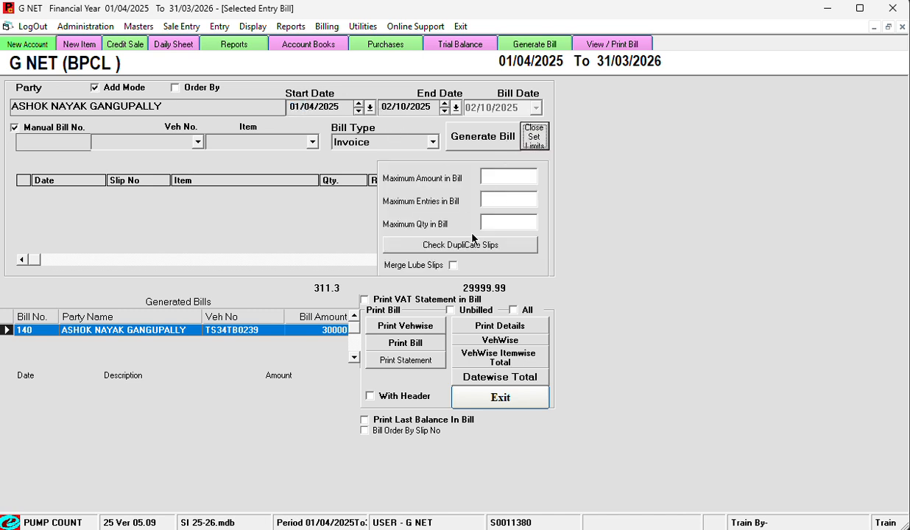
click(534, 143)
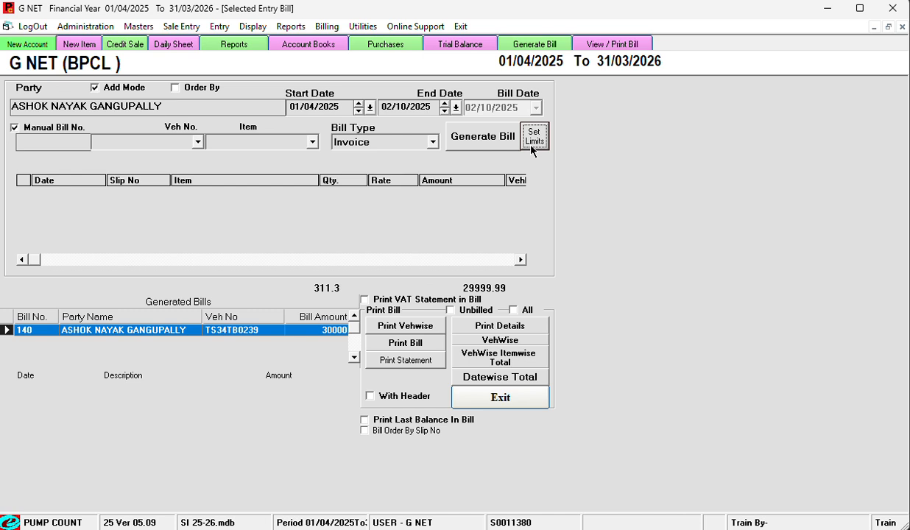
click(533, 147)
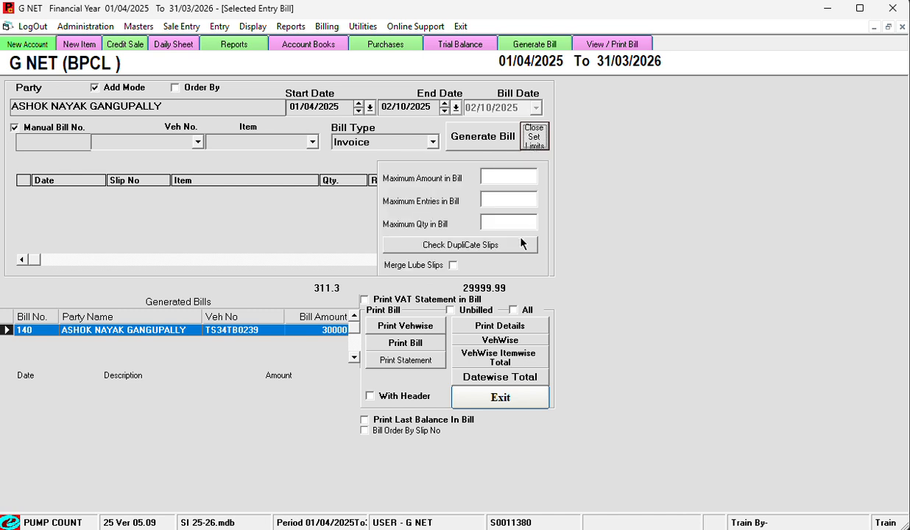
click(519, 220)
click(540, 144)
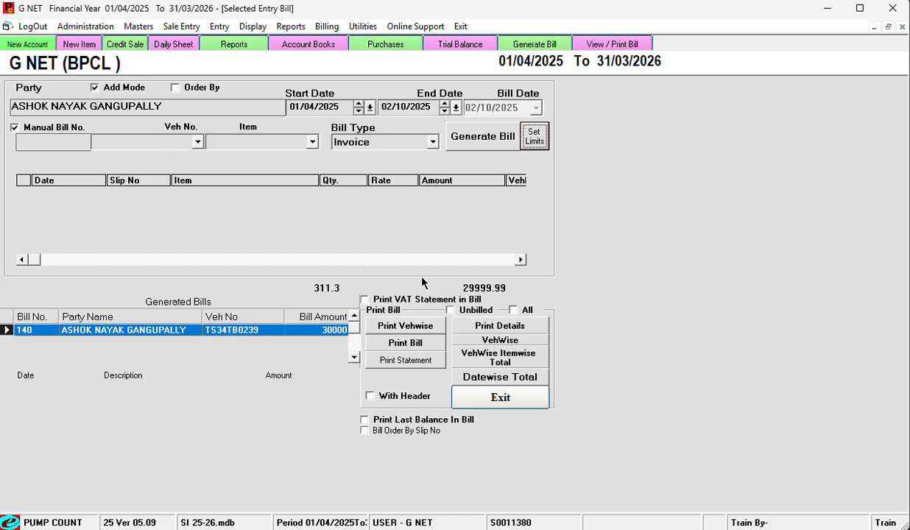
- Open the bill viewing and printing form and look up the bill with start and end number 140
click(85, 331)
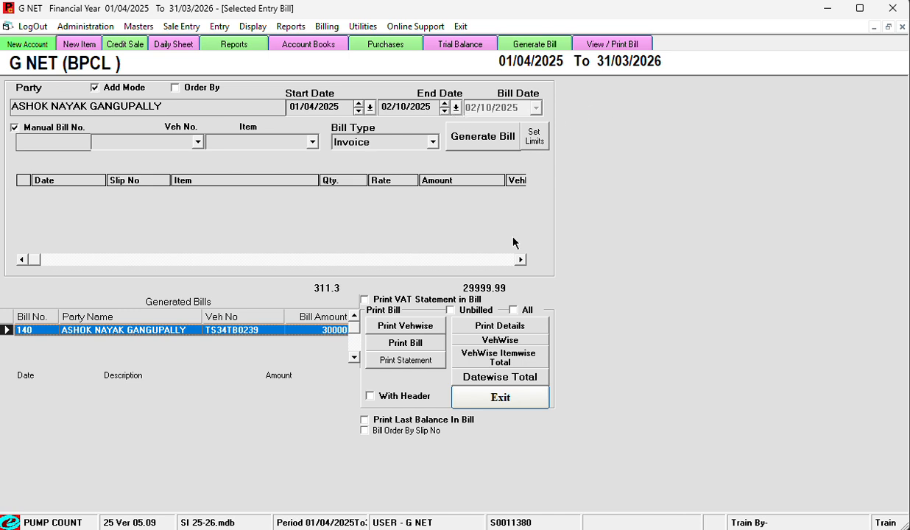
click(613, 45)
text(1)
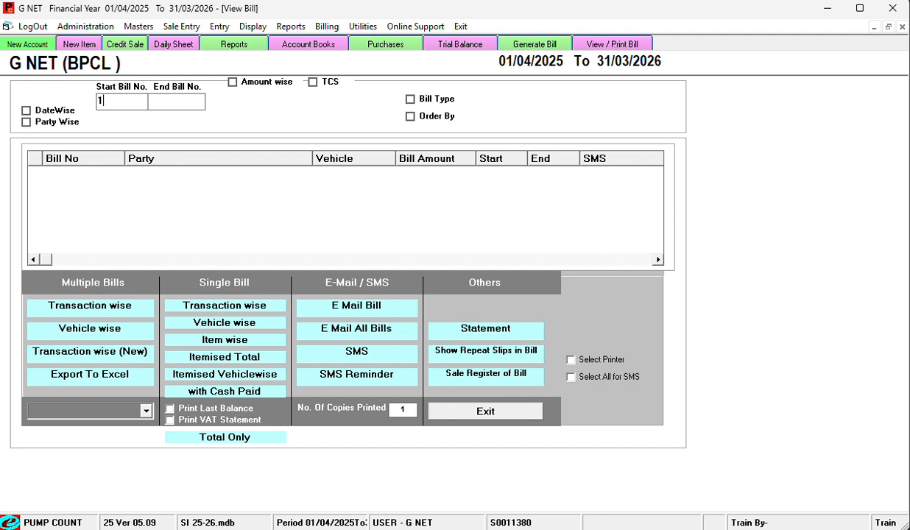
text(40)
key(Tab)
text(140)
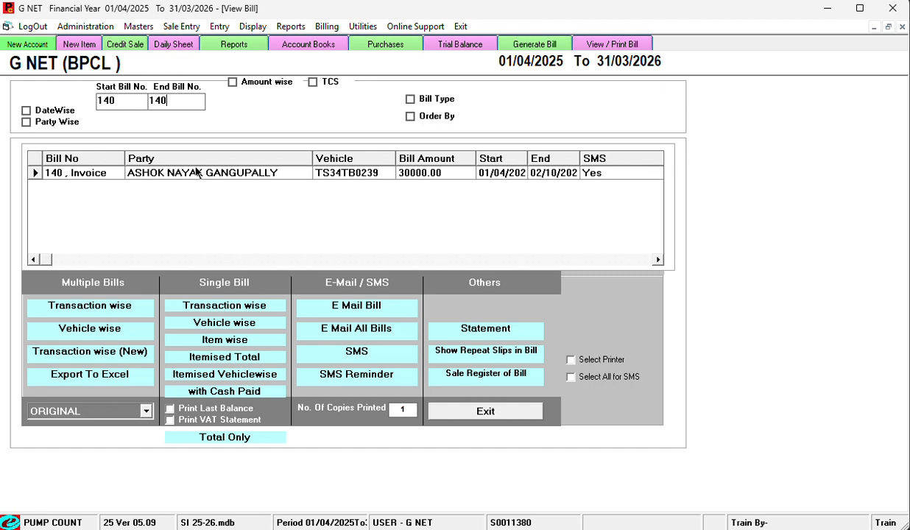
- Set the bill number range to start at 1 and end at 9999999
double_click(115, 104)
text(1)
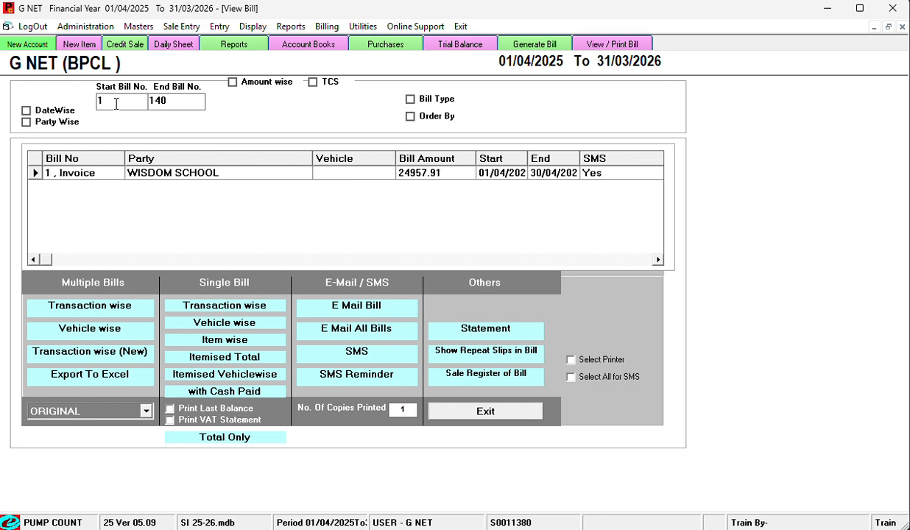
key(BackSpace)
key(BackSpace)
key(BackSpace)
text(9999999)
- Examine the date-wise, party-wise and amount-wise bill filters by switching them on and off, leaving the date-wise filter enabled
click(55, 112)
click(65, 123)
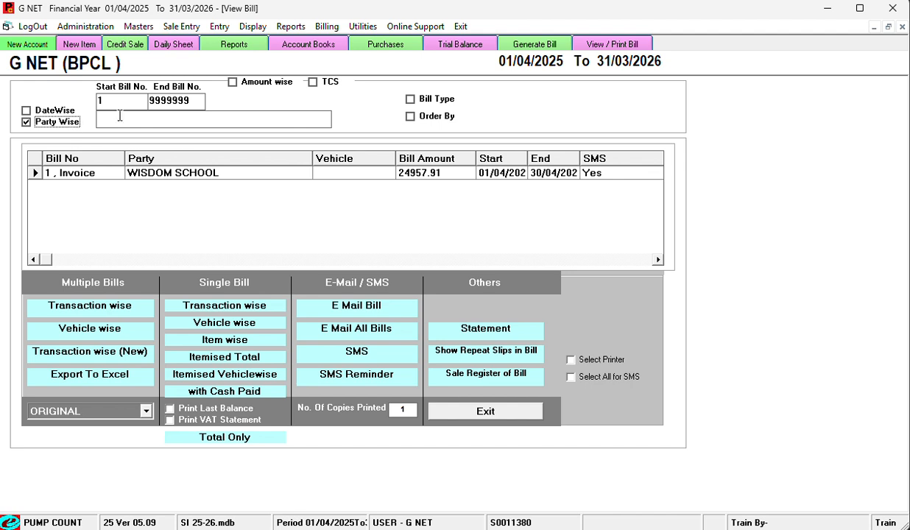
click(256, 83)
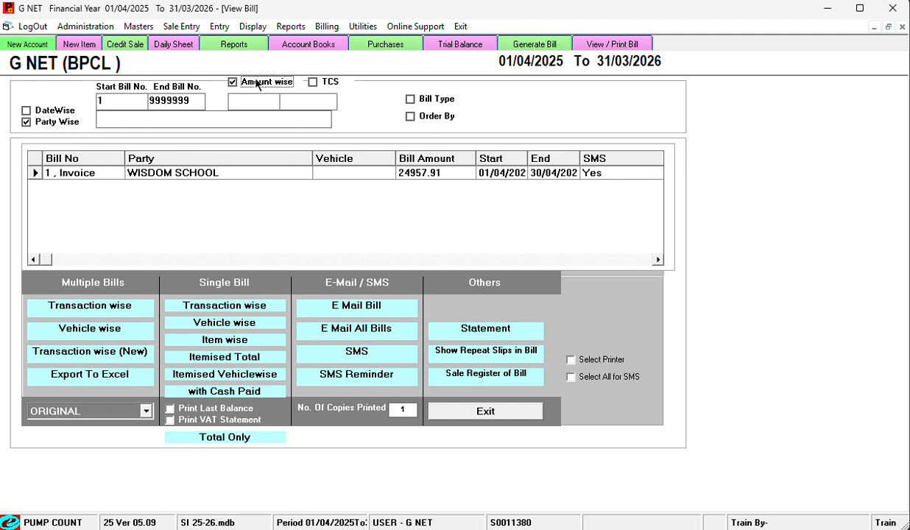
click(256, 83)
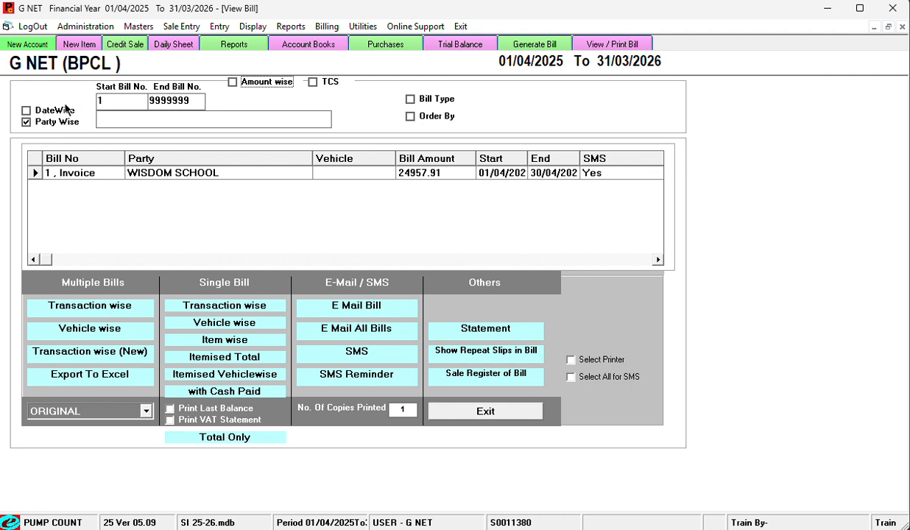
click(45, 124)
click(46, 112)
click(50, 120)
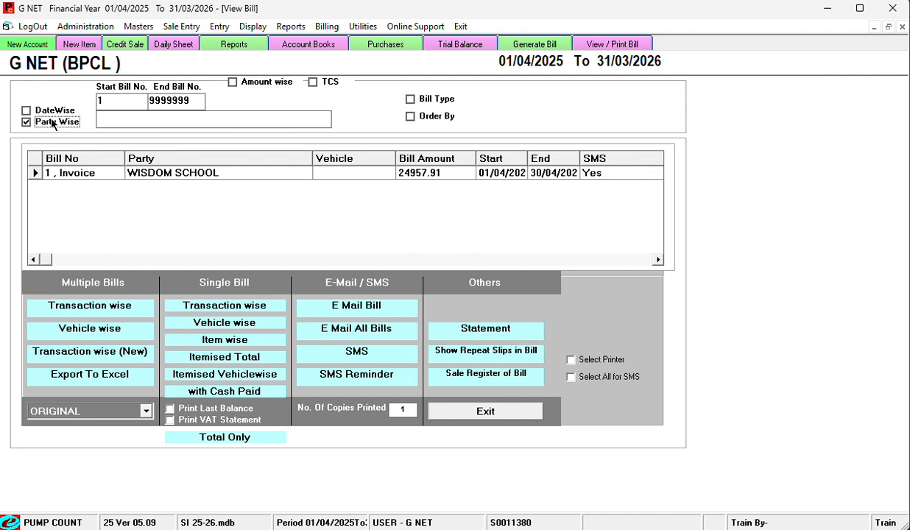
click(62, 108)
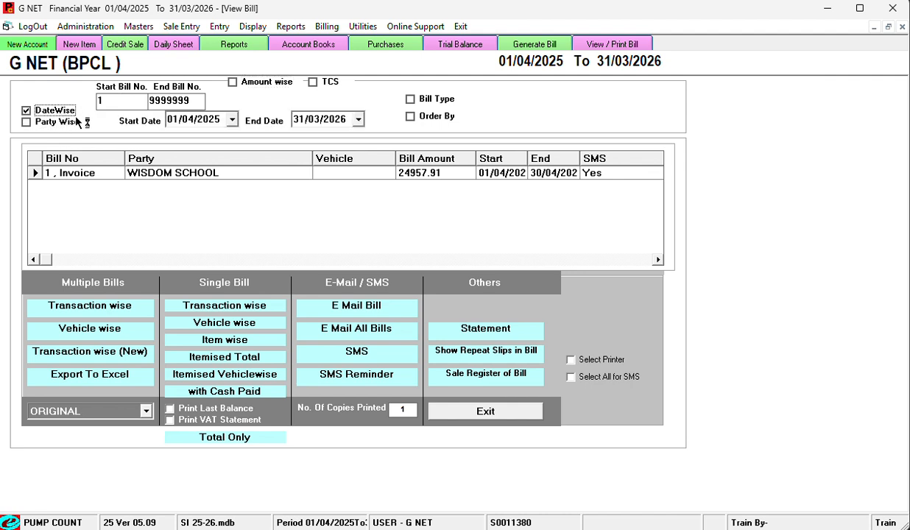
- Close the bill viewing and selected-entry billing forms and open Multiple Party Billing
click(902, 28)
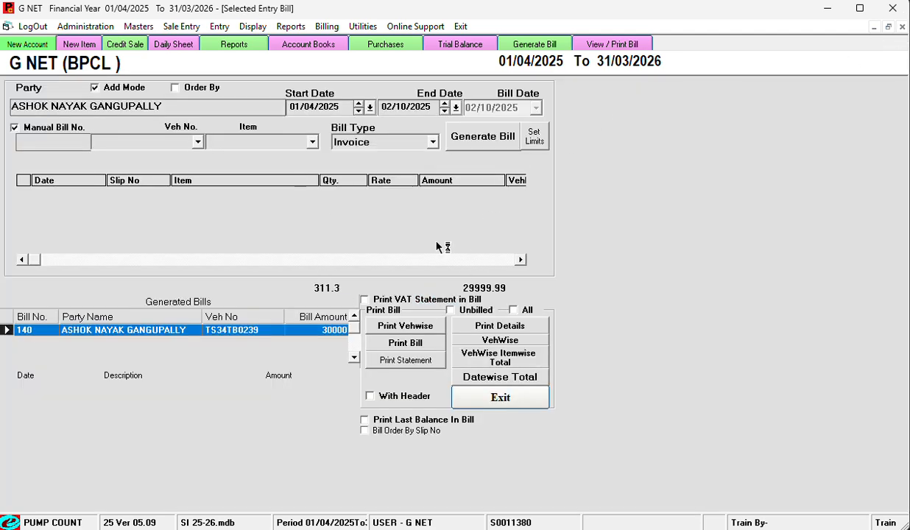
click(500, 399)
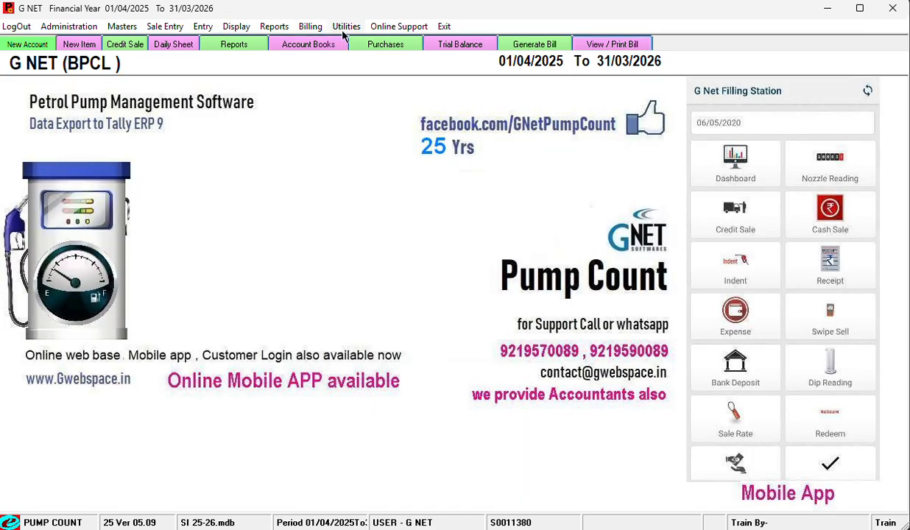
click(309, 29)
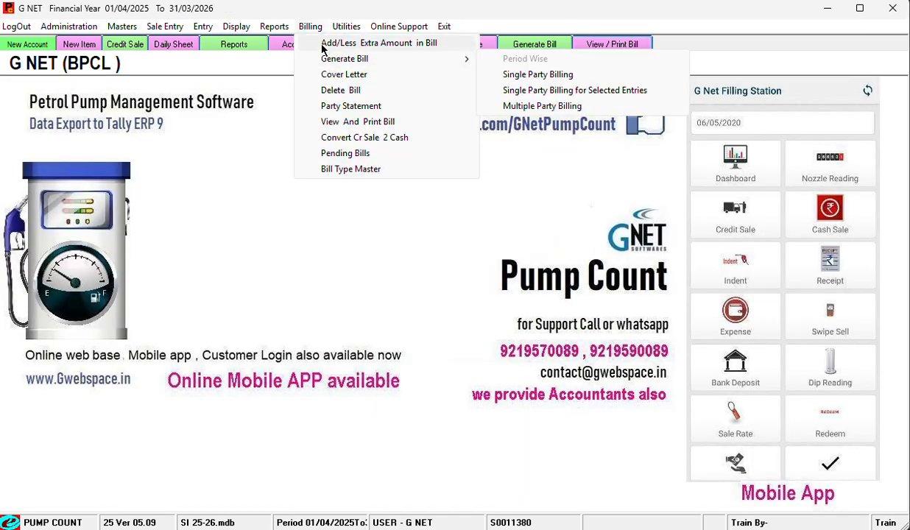
mouse_move(337, 63)
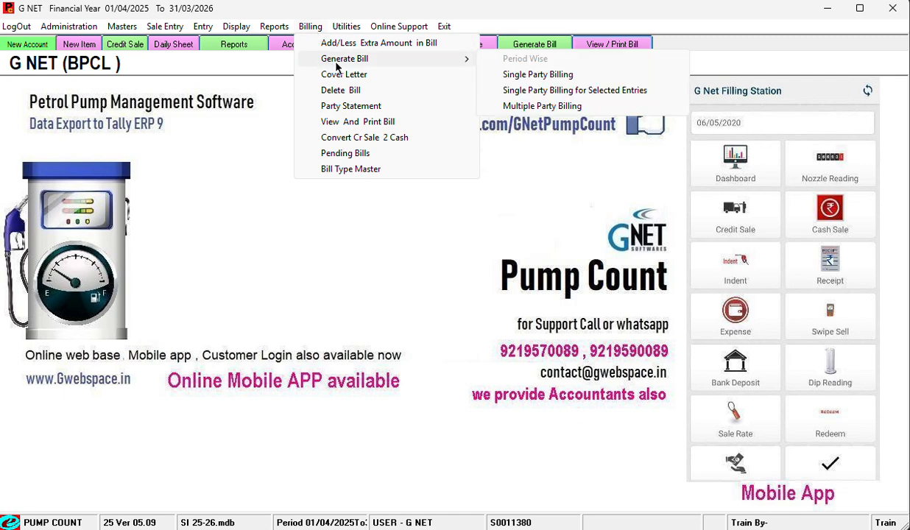
click(524, 106)
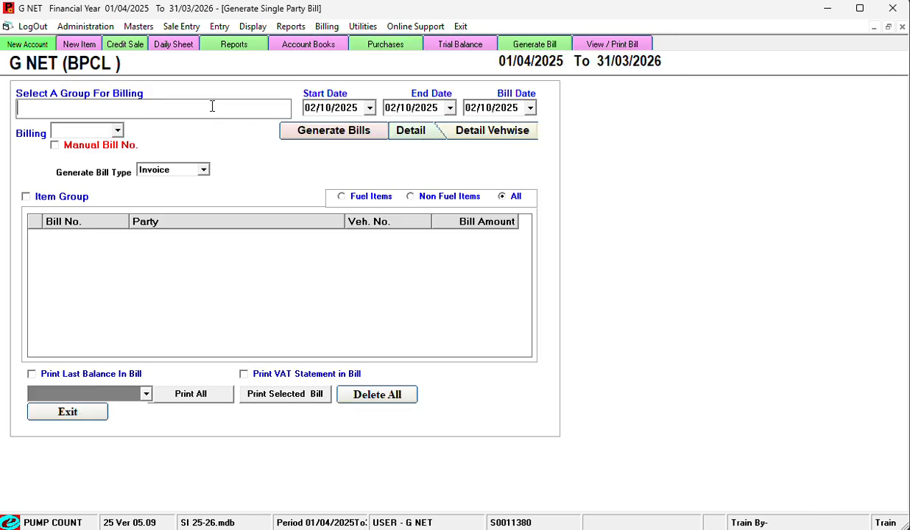